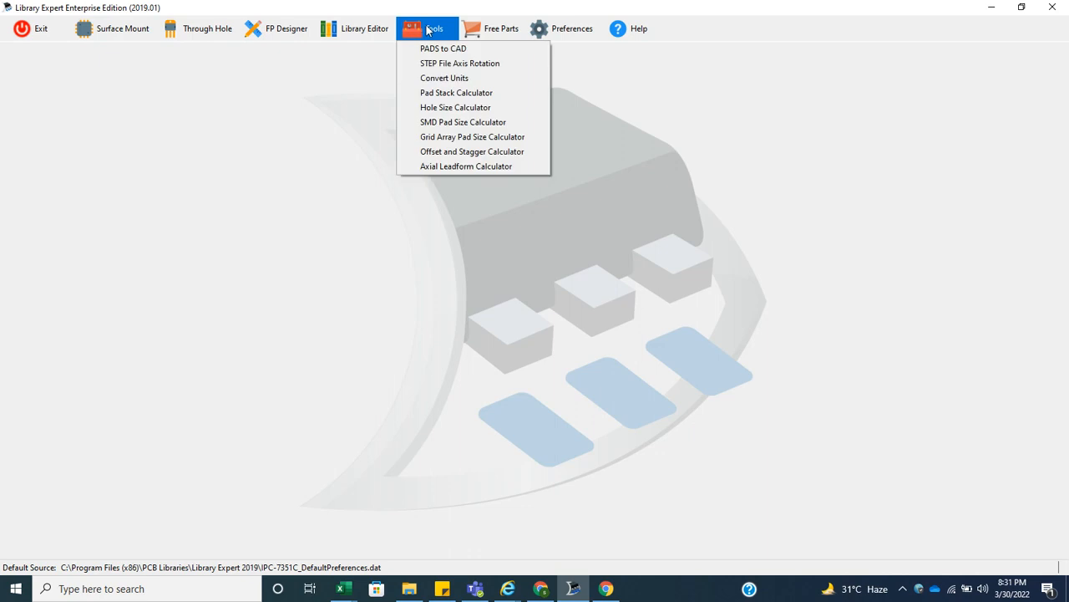
# Step: Open the Pad Stack Calculator and review the surface-mount pad's X and Y sizes and its layer details
pyautogui.click(454, 94)
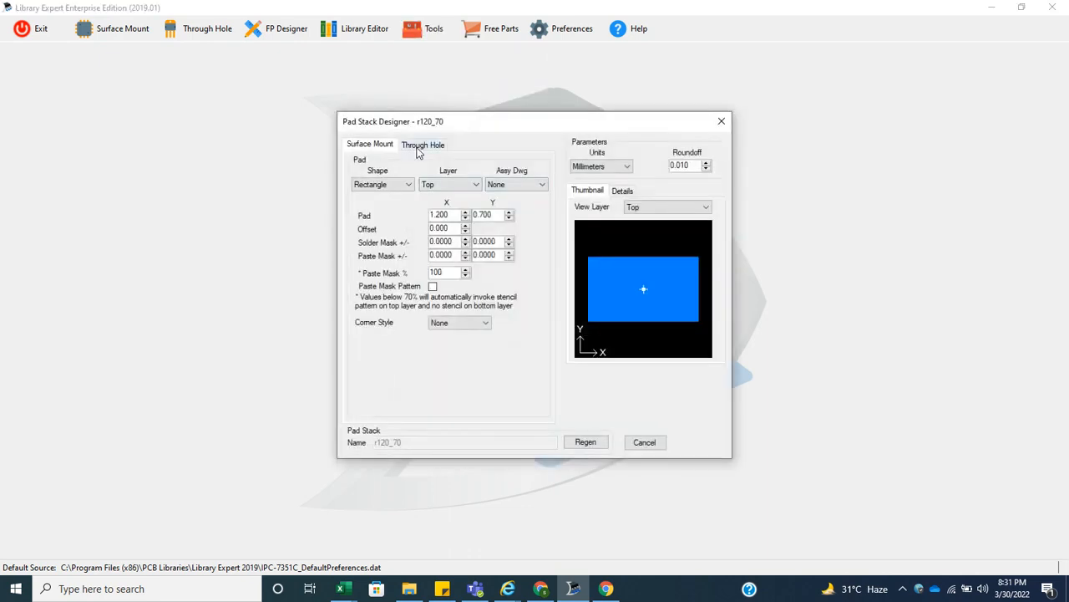
pyautogui.click(419, 148)
pyautogui.click(384, 150)
pyautogui.moveTo(452, 215); pyautogui.dragTo(411, 214)
pyautogui.moveTo(496, 214); pyautogui.dragTo(452, 214)
pyautogui.click(623, 192)
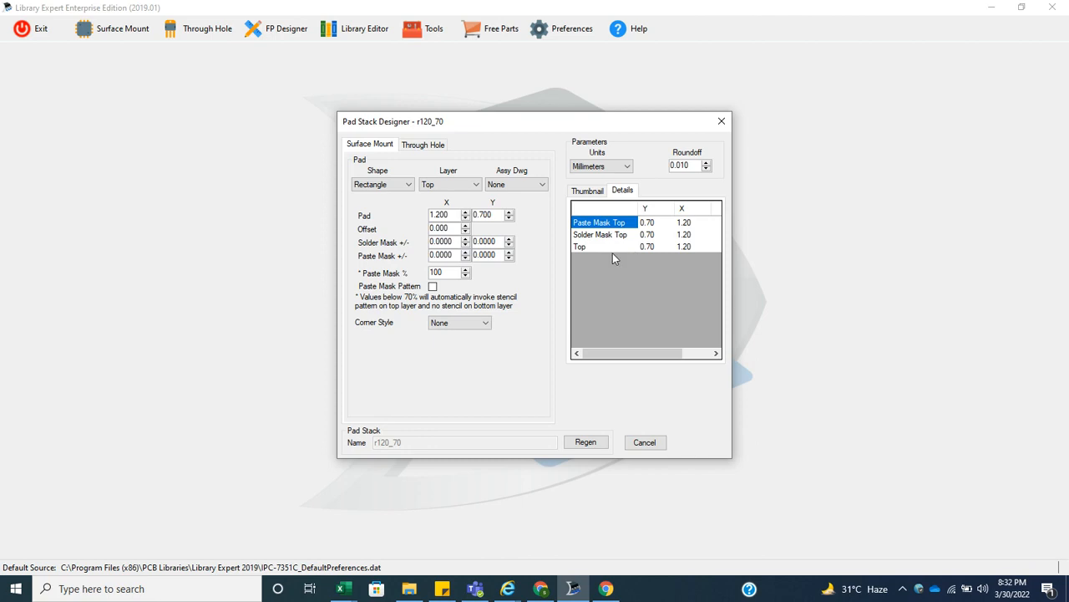
# Step: Set the round through-hole's diameter to 1 mm and check the resulting pad stack's preview and layer details
pyautogui.click(424, 147)
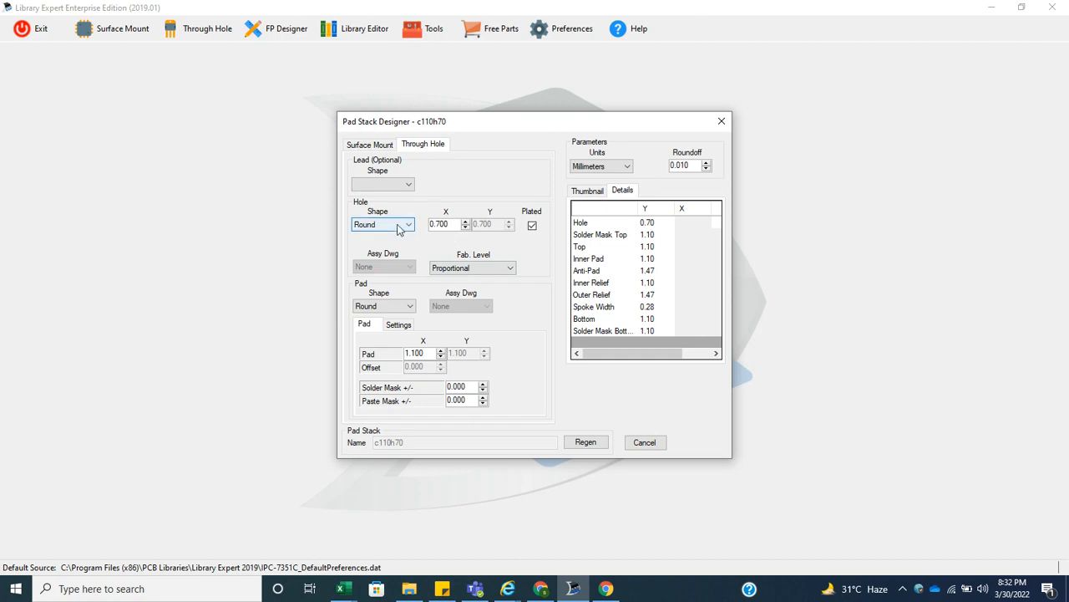
pyautogui.moveTo(457, 224); pyautogui.dragTo(399, 226)
pyautogui.write('1')
pyautogui.click(419, 354)
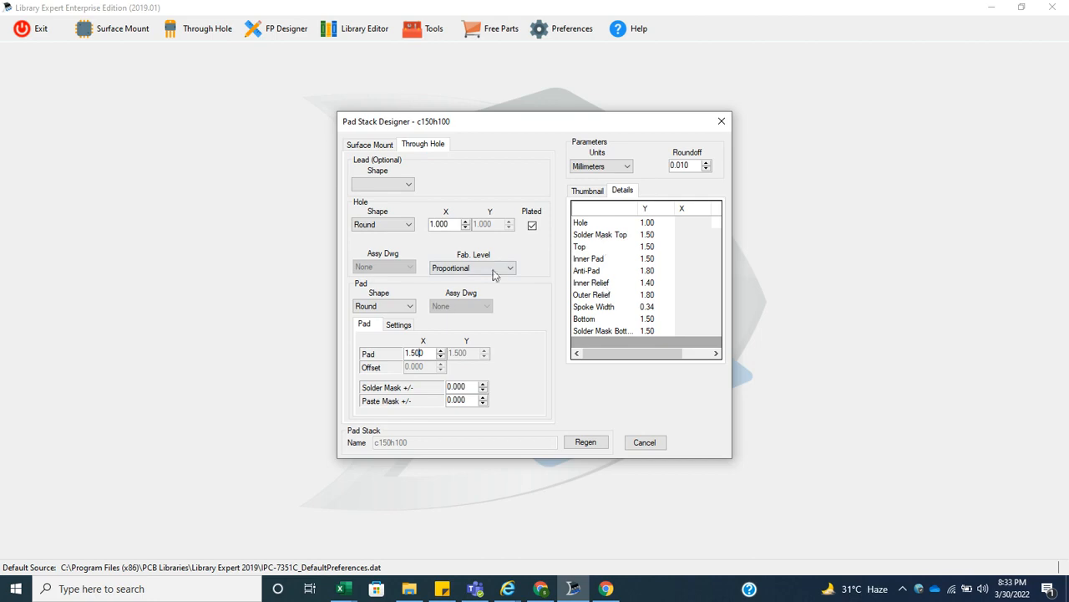
pyautogui.click(593, 192)
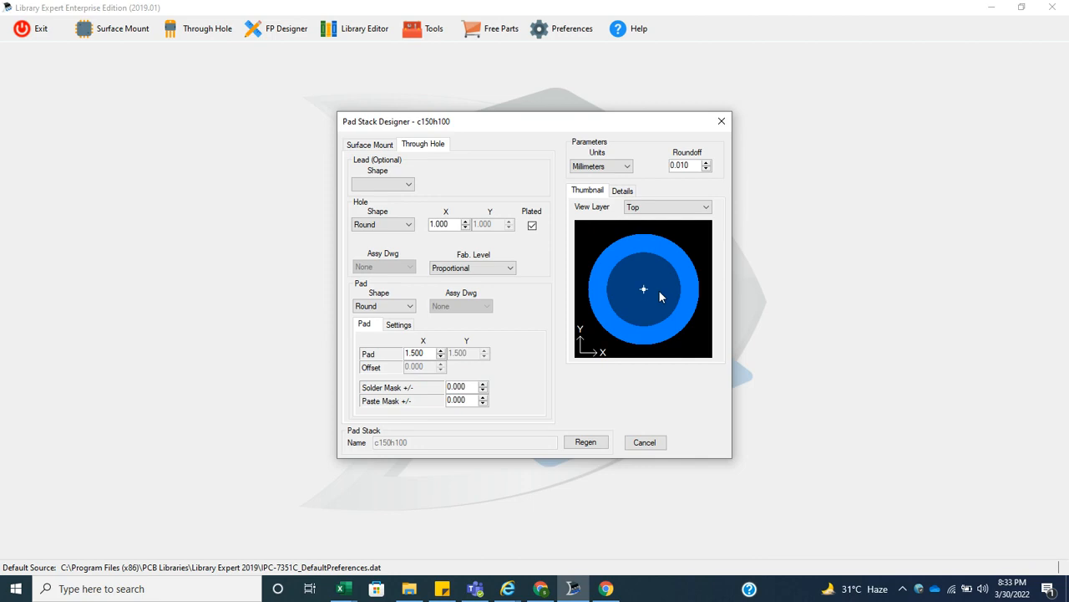
pyautogui.click(622, 193)
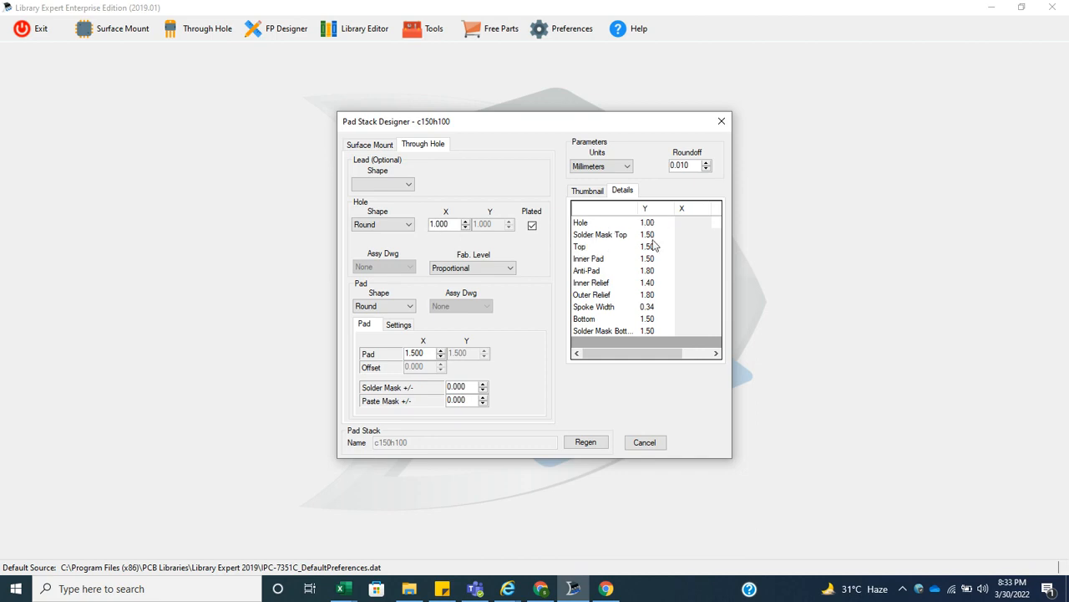
# Step: Try stepping the through-hole pad's solder mask allowance up and down, restoring it to 0.000
pyautogui.doubleClick(420, 353)
pyautogui.click(483, 383)
pyautogui.click(483, 390)
pyautogui.click(483, 384)
pyautogui.moveTo(423, 353); pyautogui.dragTo(397, 350)
# Step: Preview the through-hole pad stack's Inner Pad layer and check its size in the layer details
pyautogui.click(593, 192)
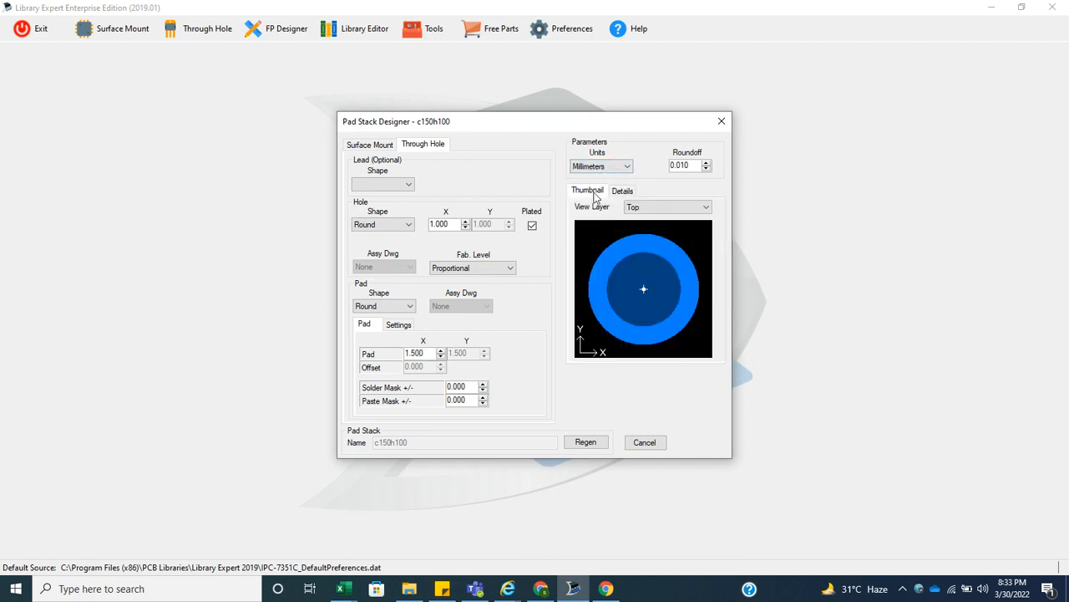
pyautogui.click(648, 209)
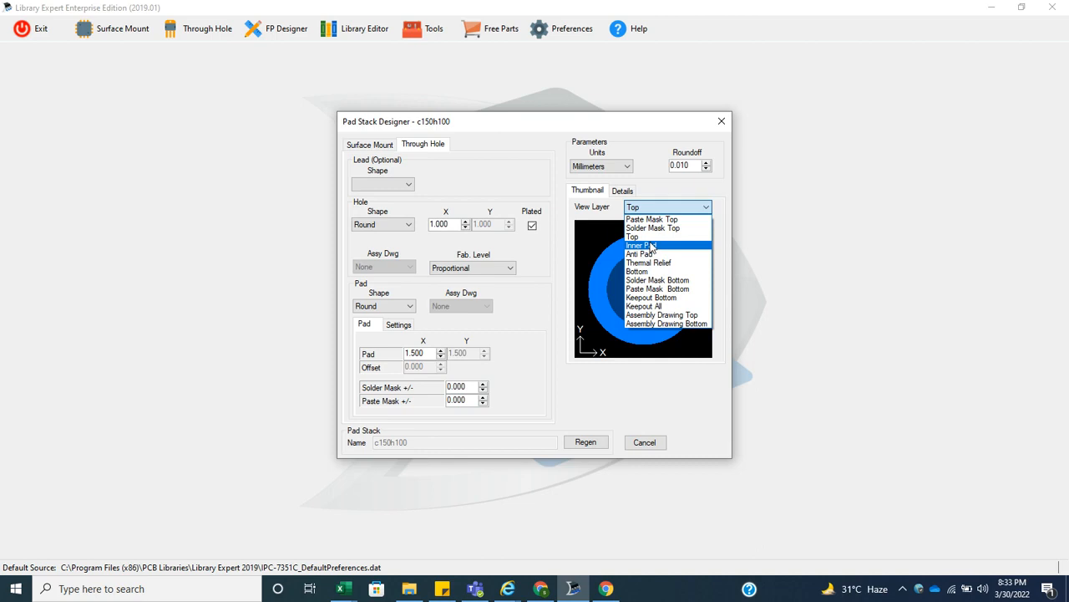
pyautogui.click(650, 246)
pyautogui.click(626, 192)
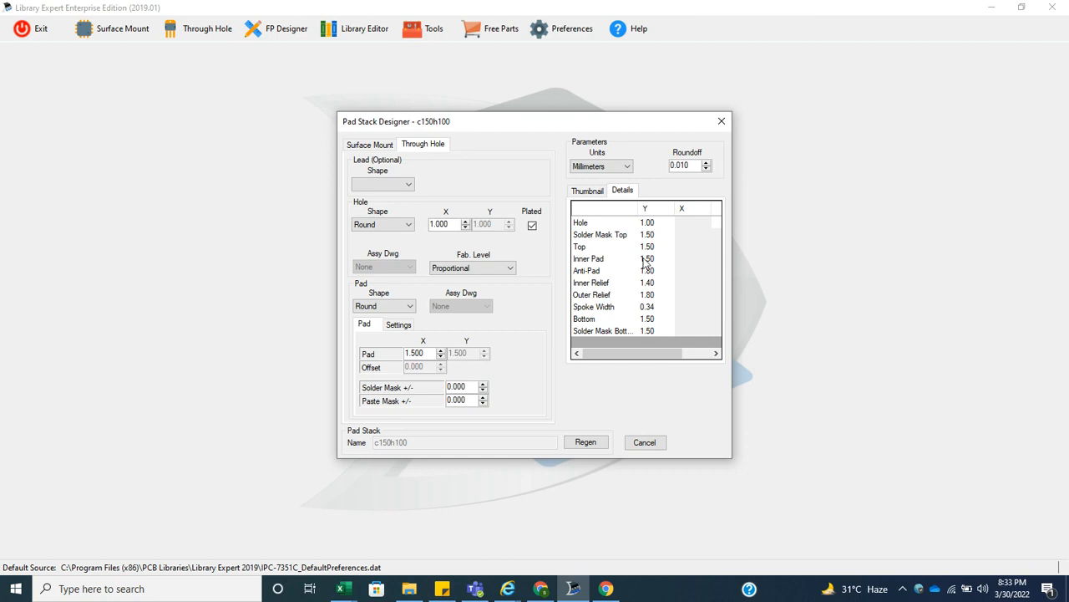
# Step: Preview the Anti Pad layer of the through-hole pad stack and compare it with the listed layer sizes
pyautogui.click(587, 192)
pyautogui.click(633, 209)
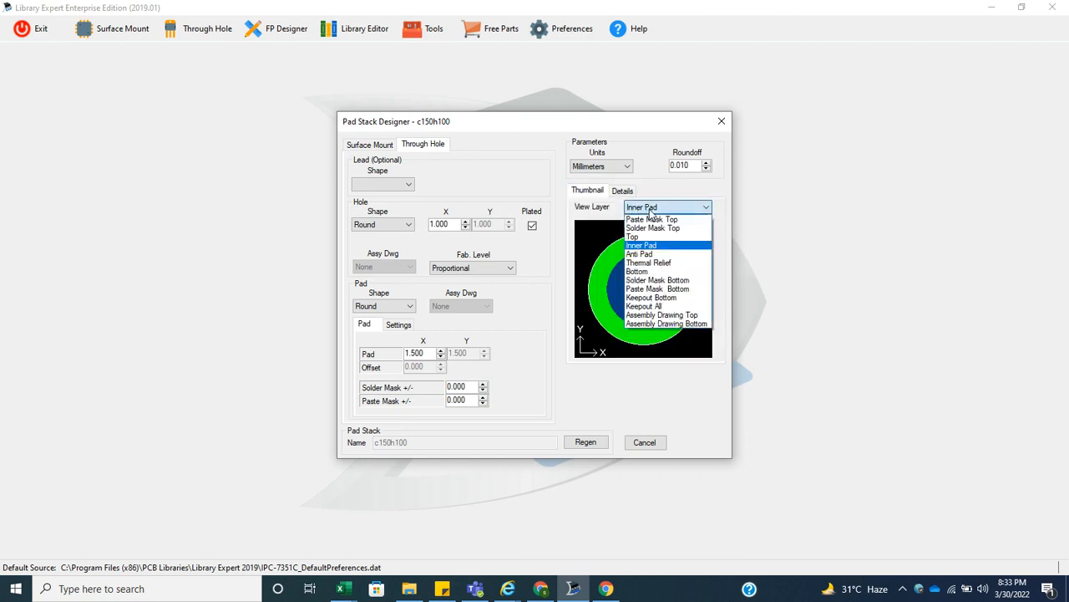
pyautogui.click(658, 254)
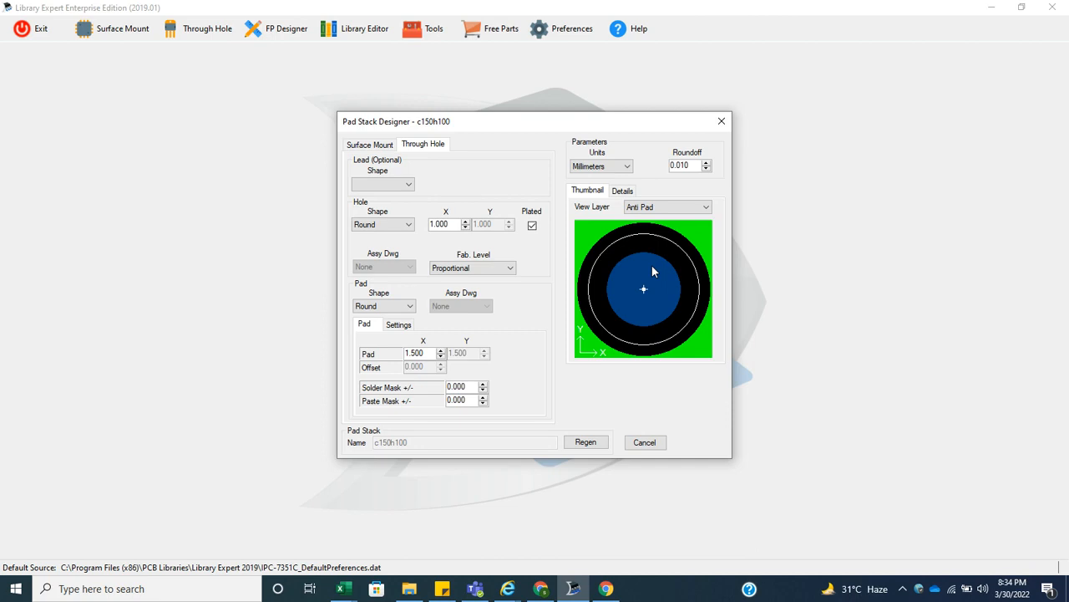
pyautogui.click(656, 208)
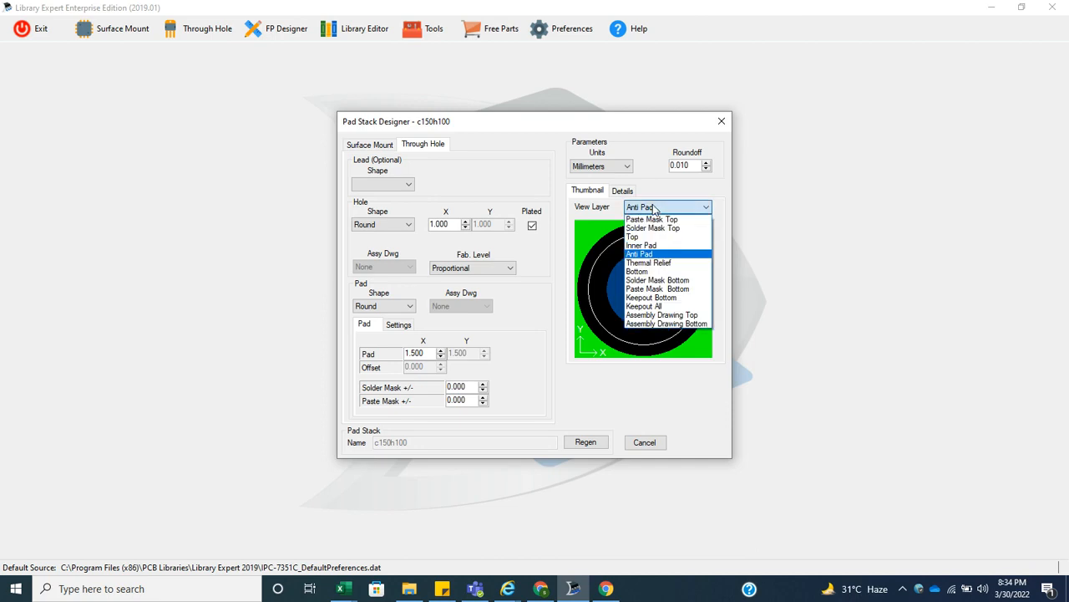
pyautogui.click(627, 194)
pyautogui.click(625, 193)
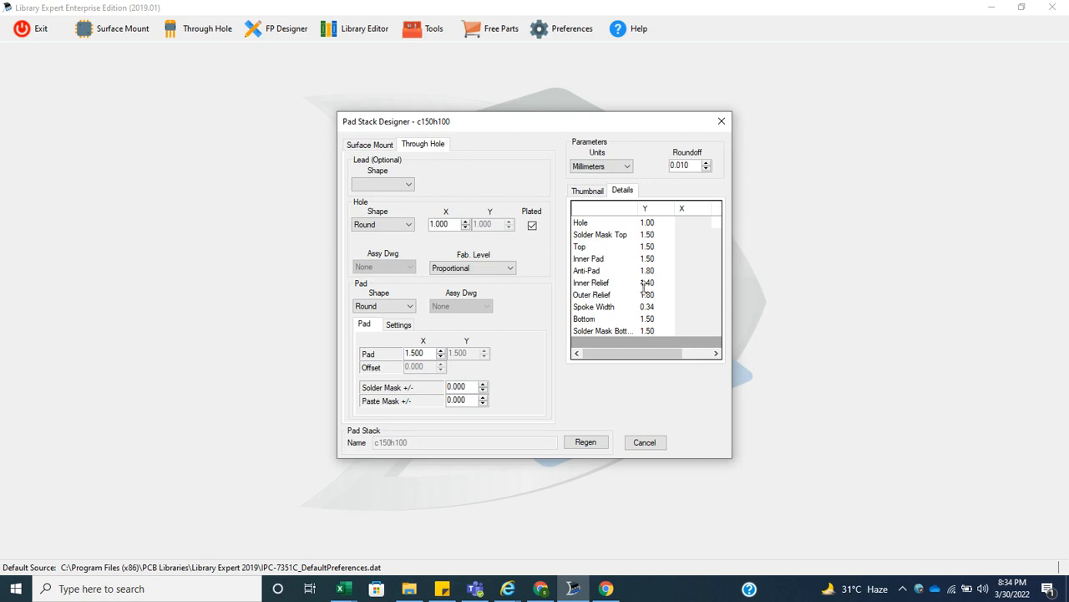
pyautogui.click(590, 191)
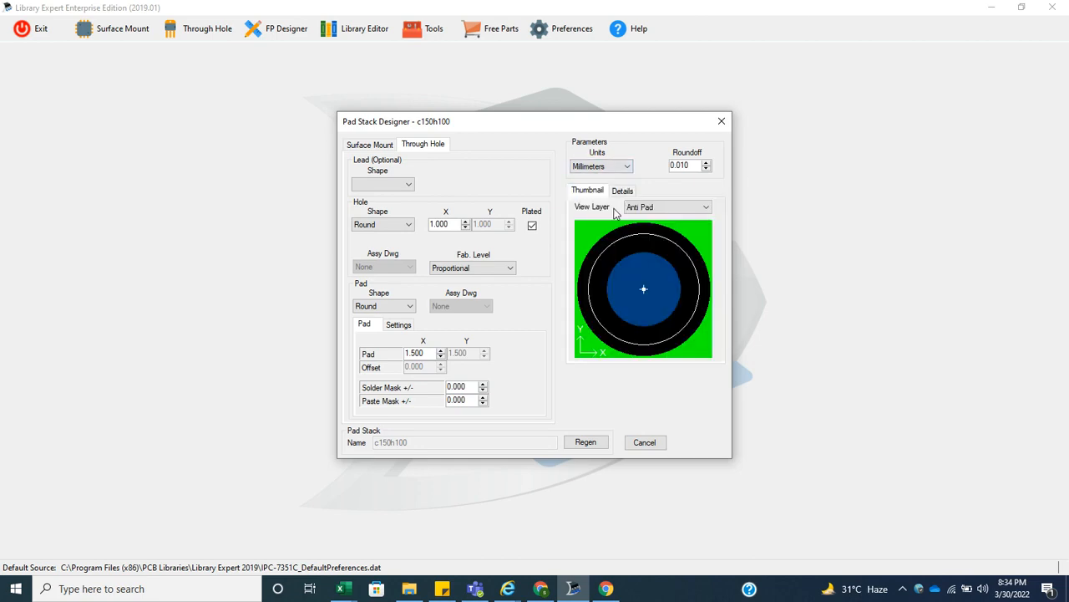
# Step: Preview the Thermal Relief layer and check its relief dimensions in the layer details
pyautogui.click(631, 209)
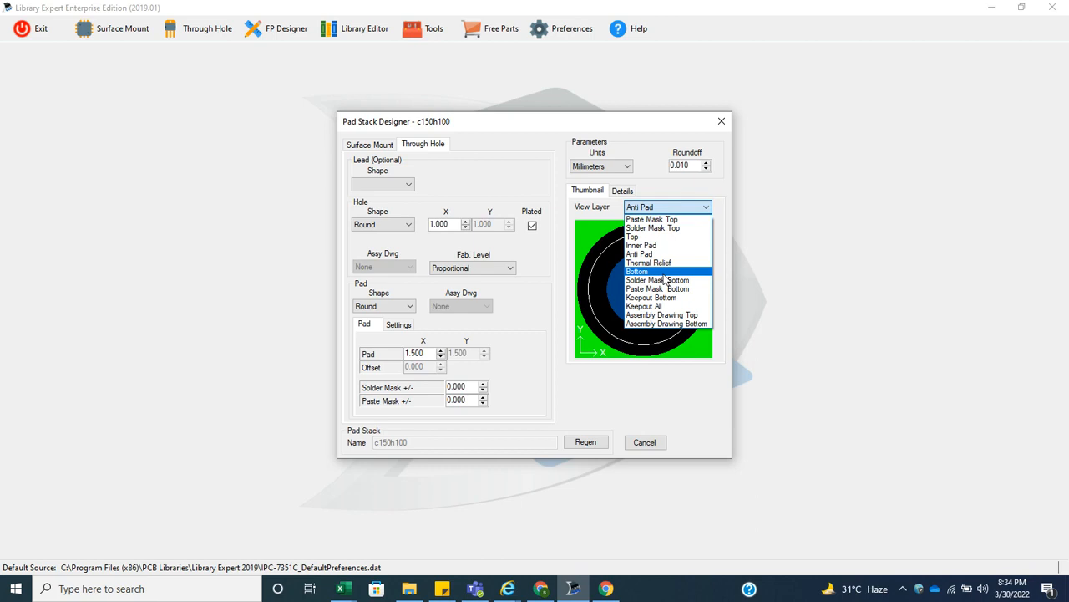
pyautogui.click(664, 264)
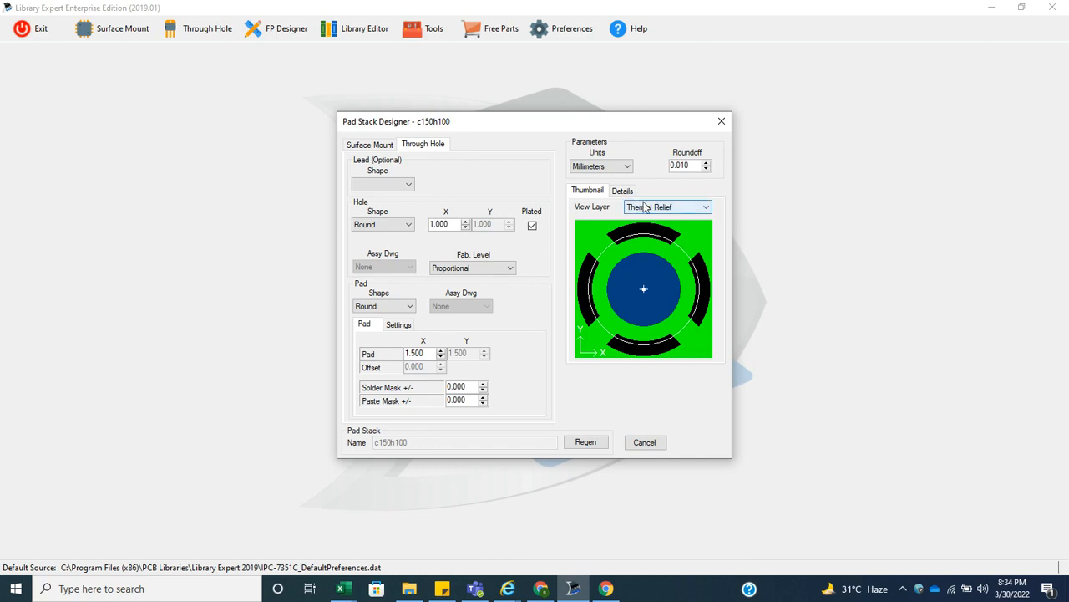
pyautogui.click(625, 192)
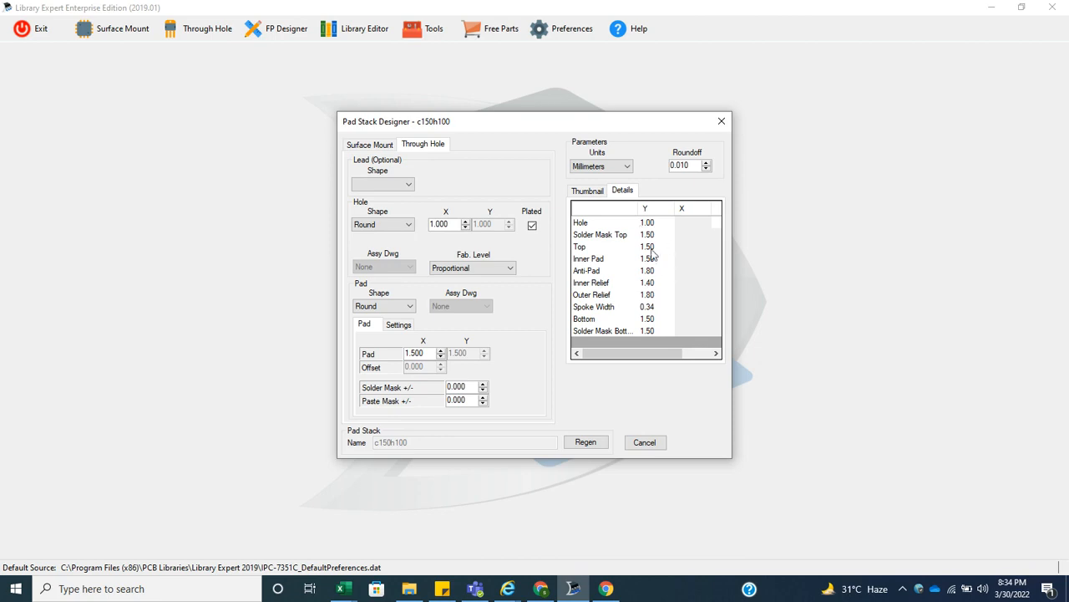
pyautogui.click(588, 192)
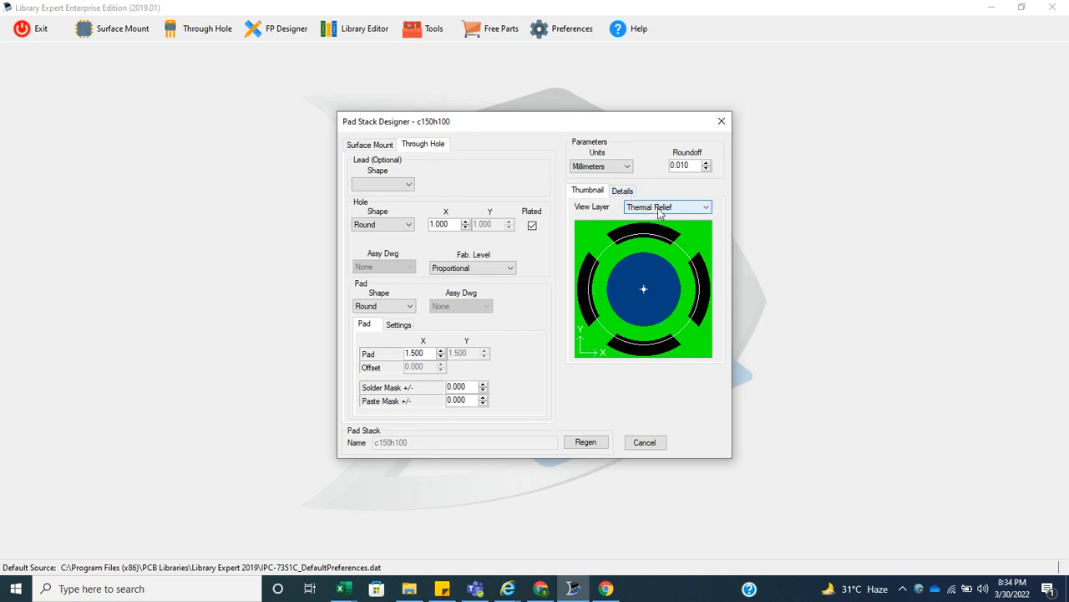
# Step: Compare the Top layer preview with Thermal Relief, and examine the inner relief, outer relief and spoke width values
pyautogui.click(659, 208)
pyautogui.click(653, 243)
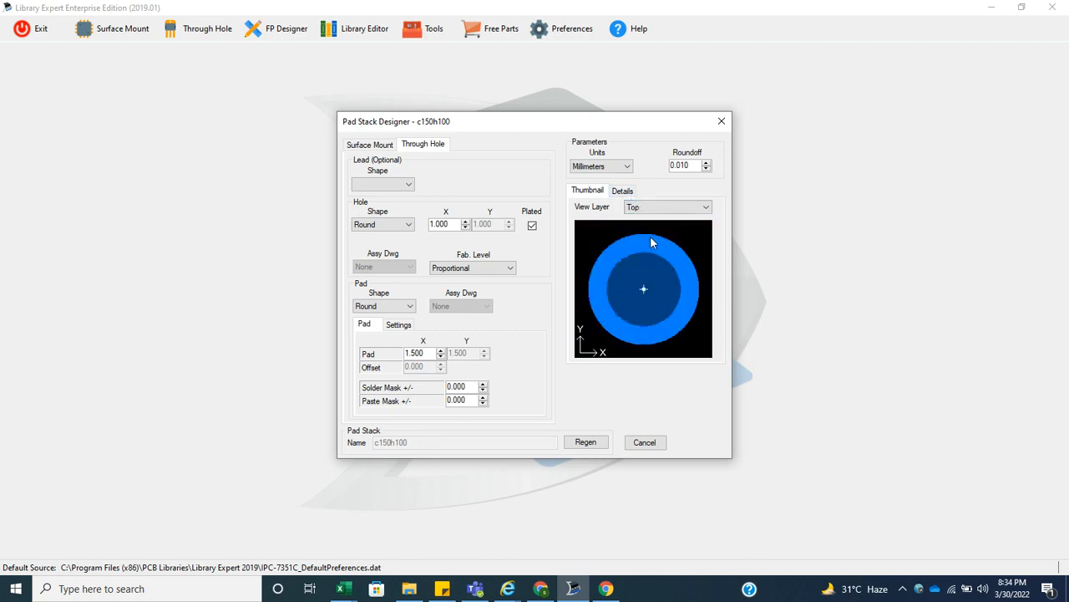
pyautogui.click(649, 208)
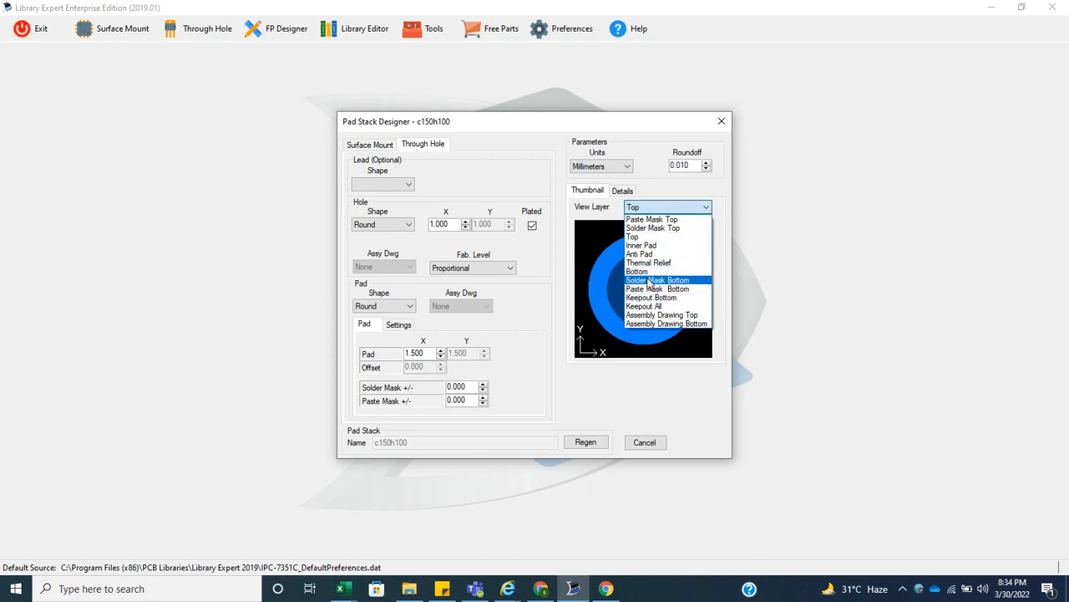
pyautogui.click(650, 262)
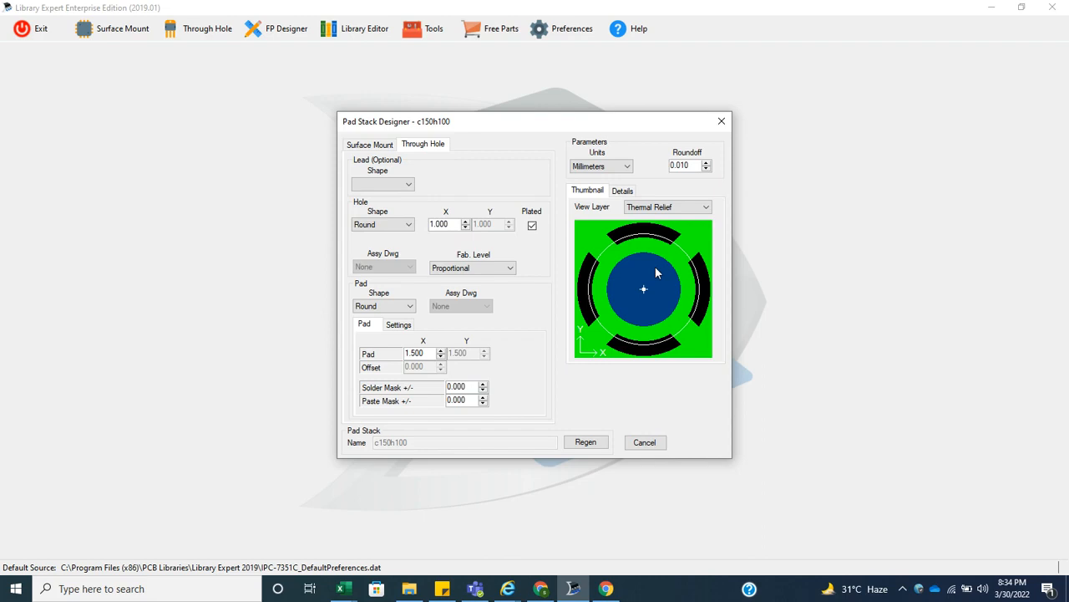
pyautogui.click(627, 191)
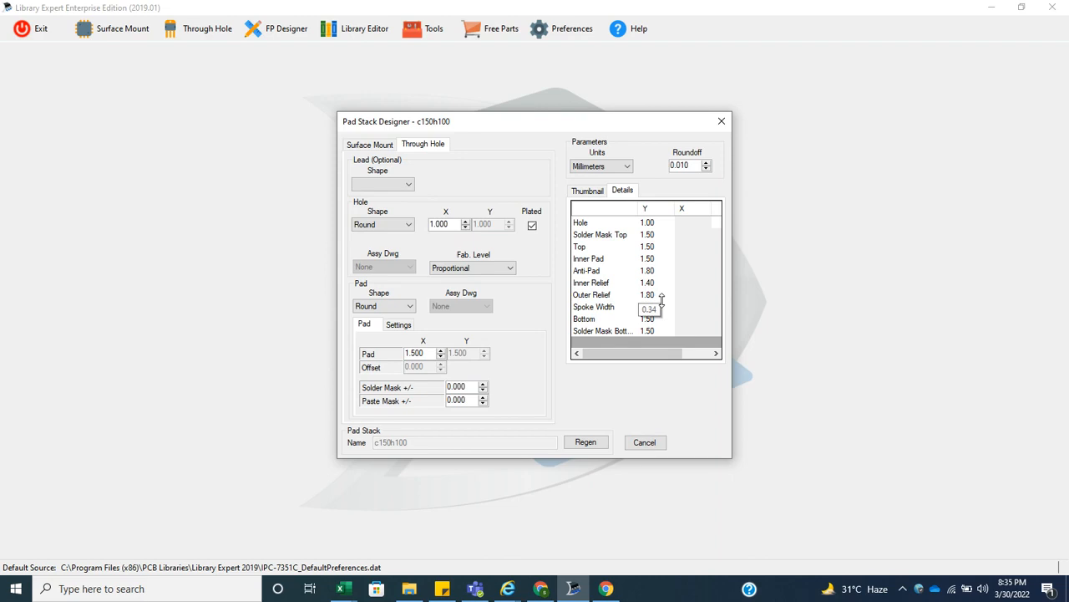
pyautogui.click(596, 192)
pyautogui.click(652, 207)
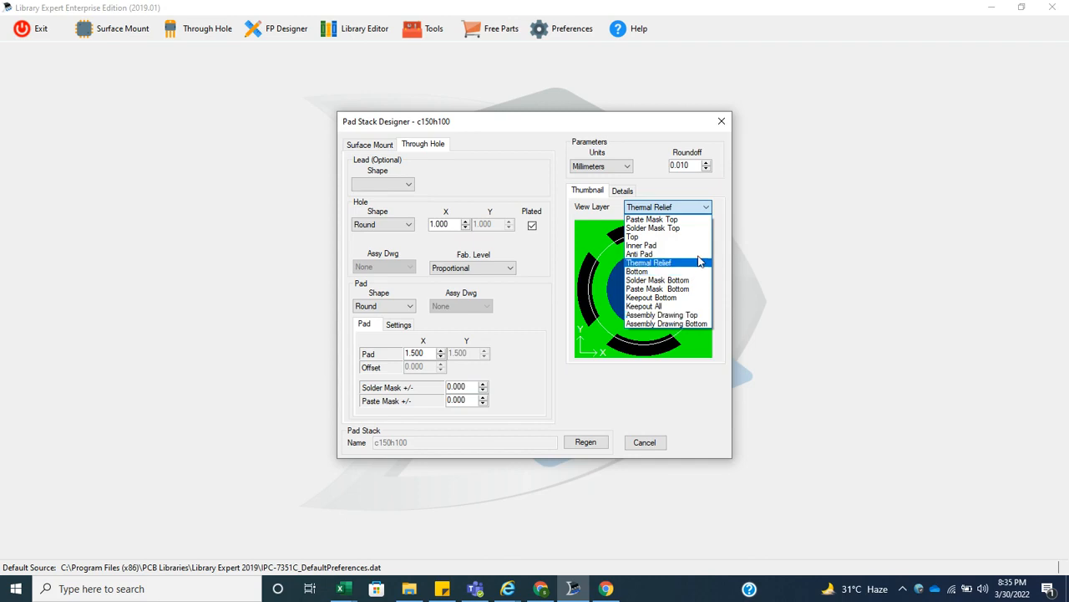
pyautogui.click(660, 206)
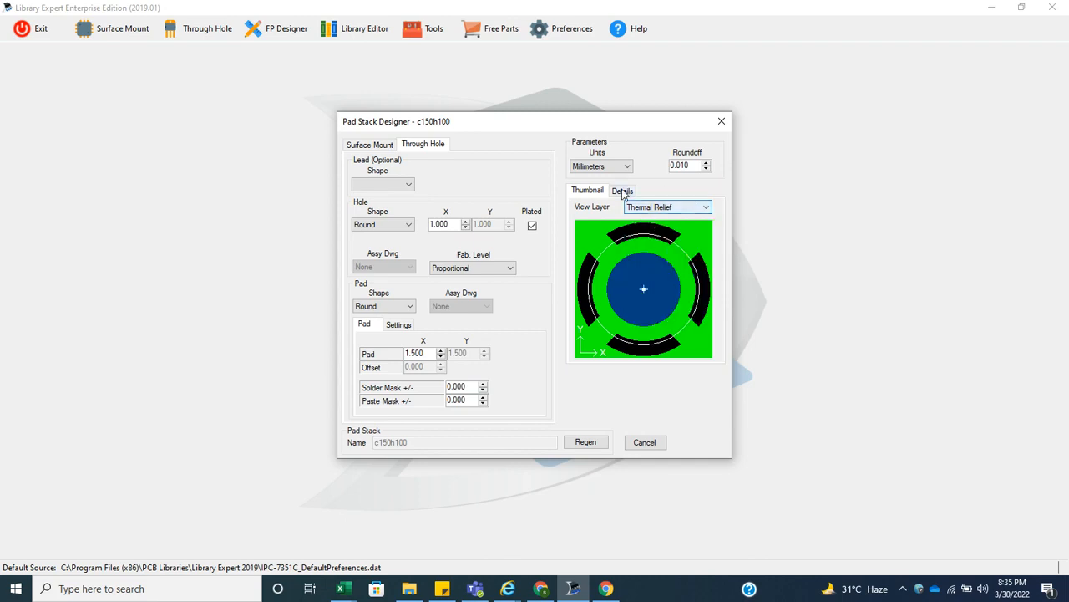
pyautogui.click(622, 192)
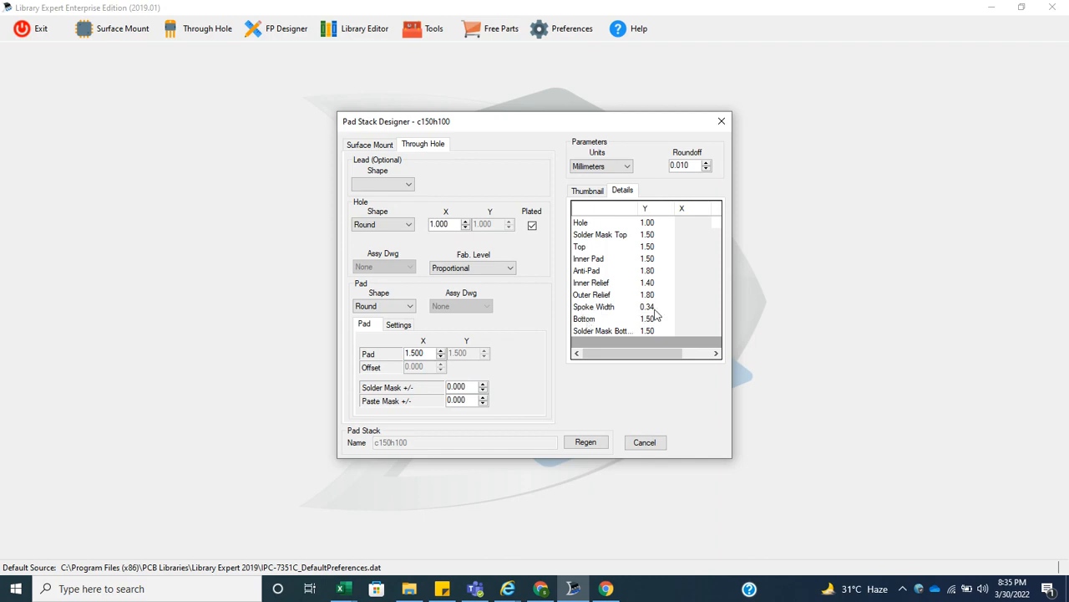
pyautogui.click(588, 191)
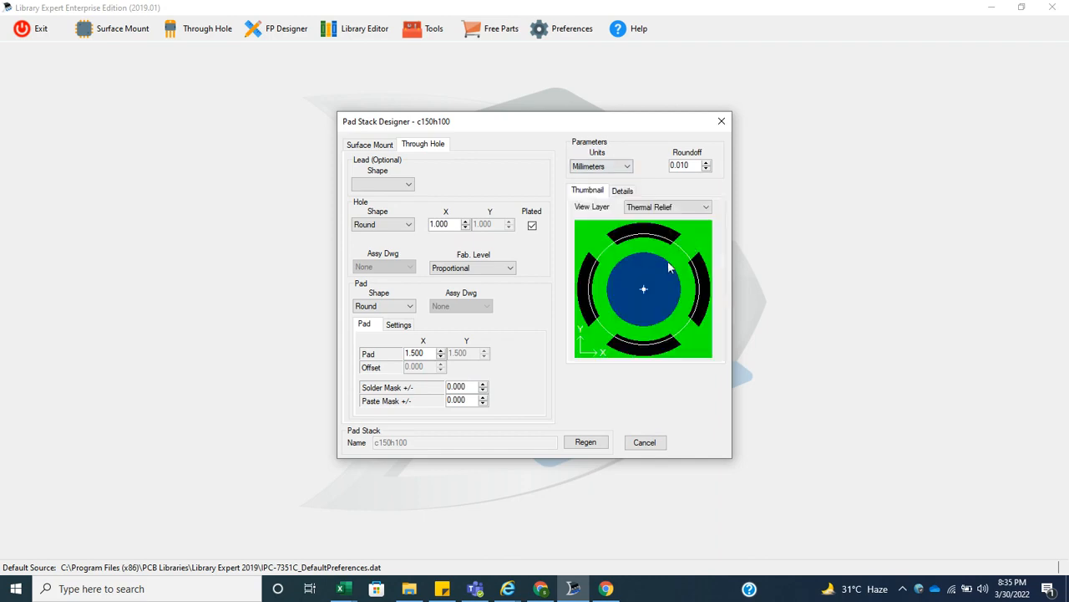
pyautogui.click(624, 191)
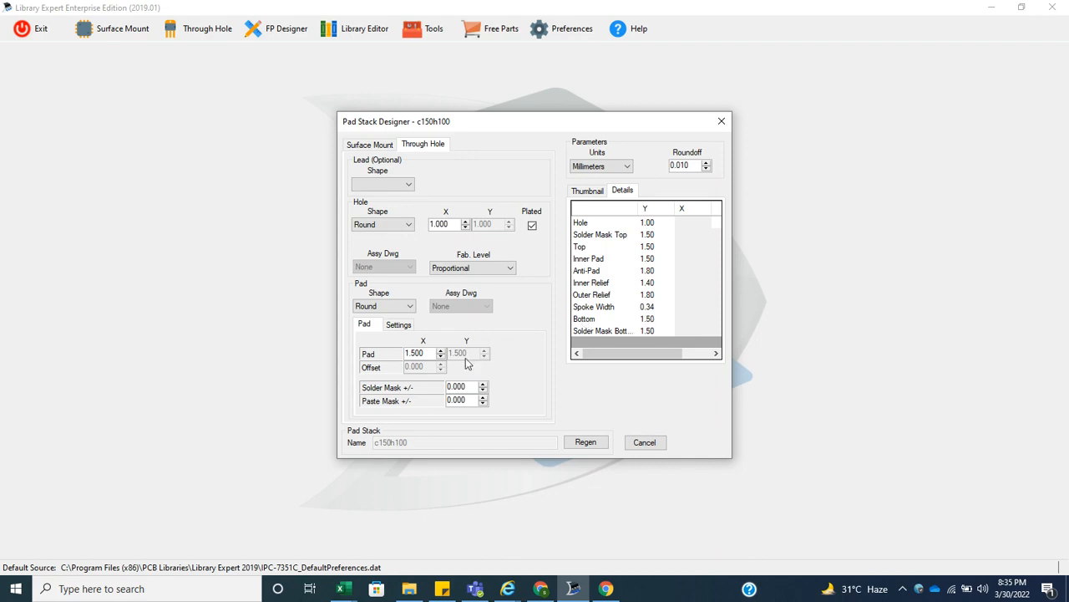
# Step: Preview the Keepout All, Paste Mask Bottom and Assembly Drawing Bottom layers, and return the preview to the Top layer
pyautogui.moveTo(427, 351); pyautogui.dragTo(399, 350)
pyautogui.click(589, 192)
pyautogui.click(635, 206)
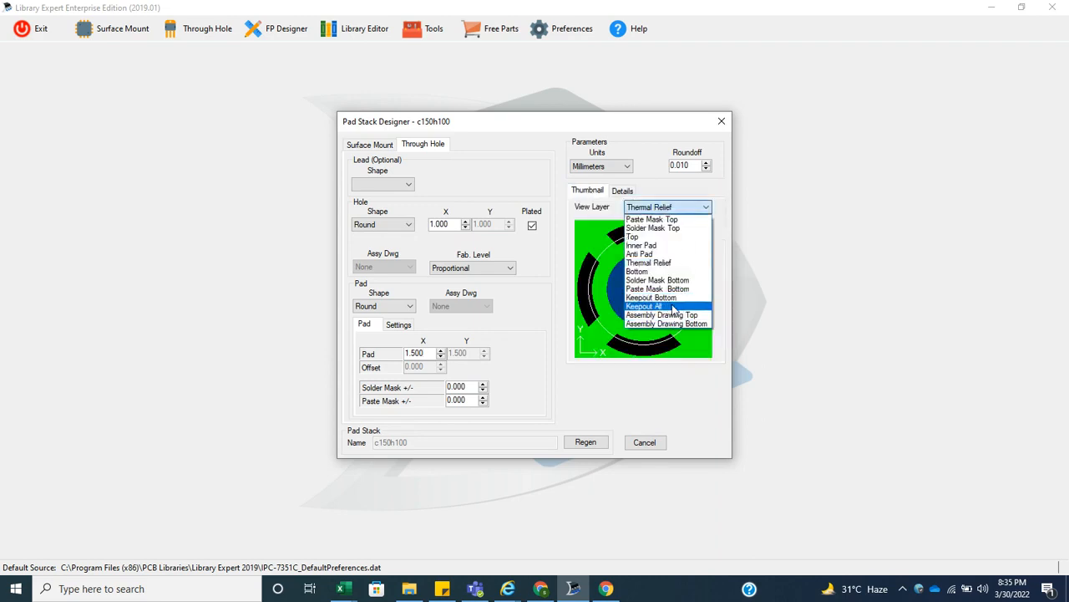
pyautogui.click(670, 309)
pyautogui.click(660, 209)
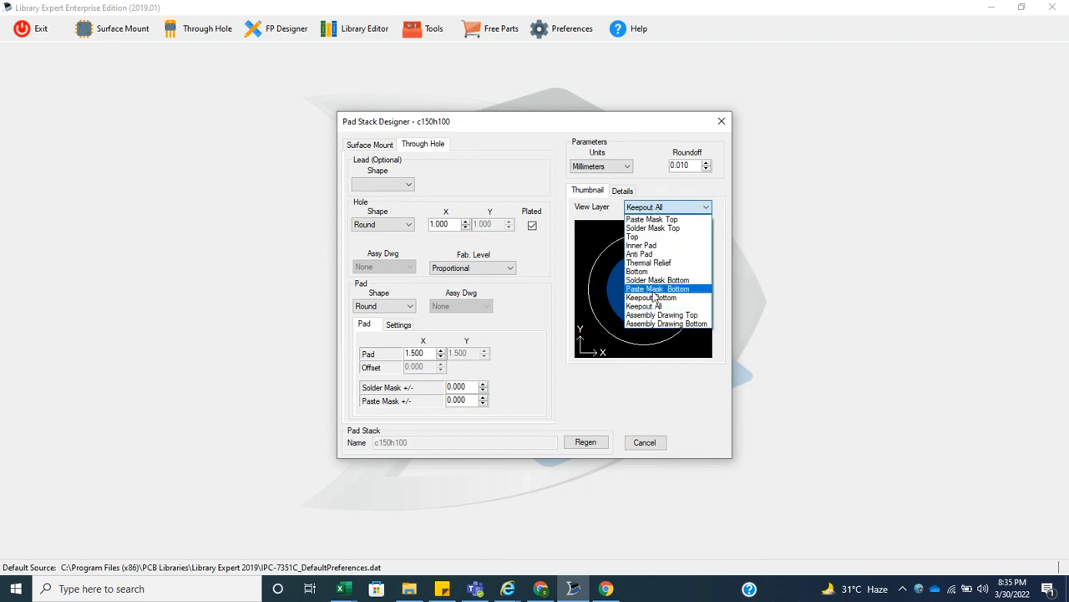
pyautogui.click(657, 288)
pyautogui.click(664, 207)
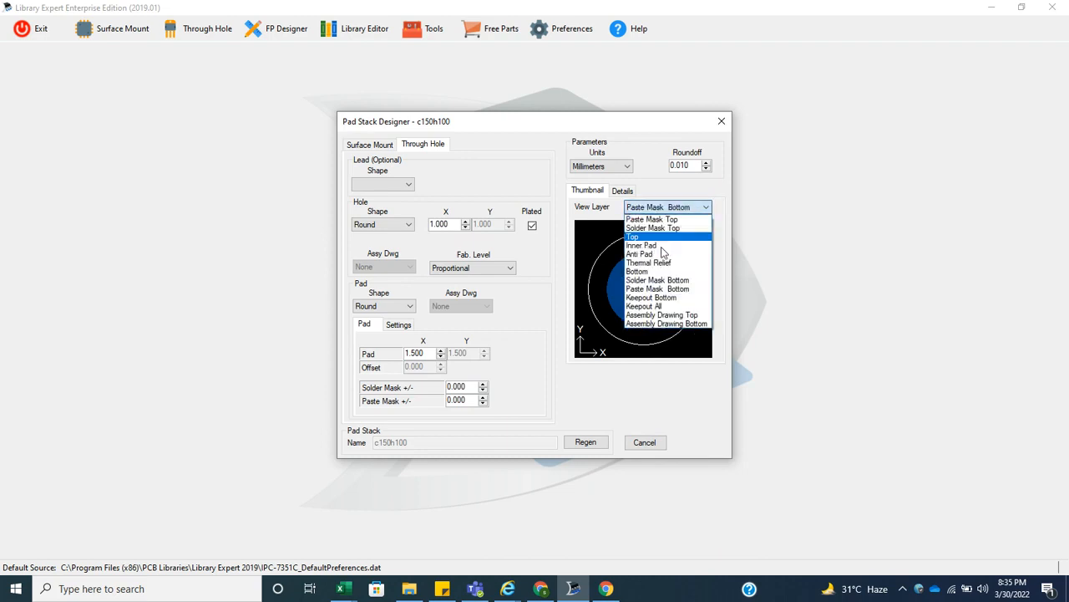
pyautogui.click(661, 324)
pyautogui.click(660, 207)
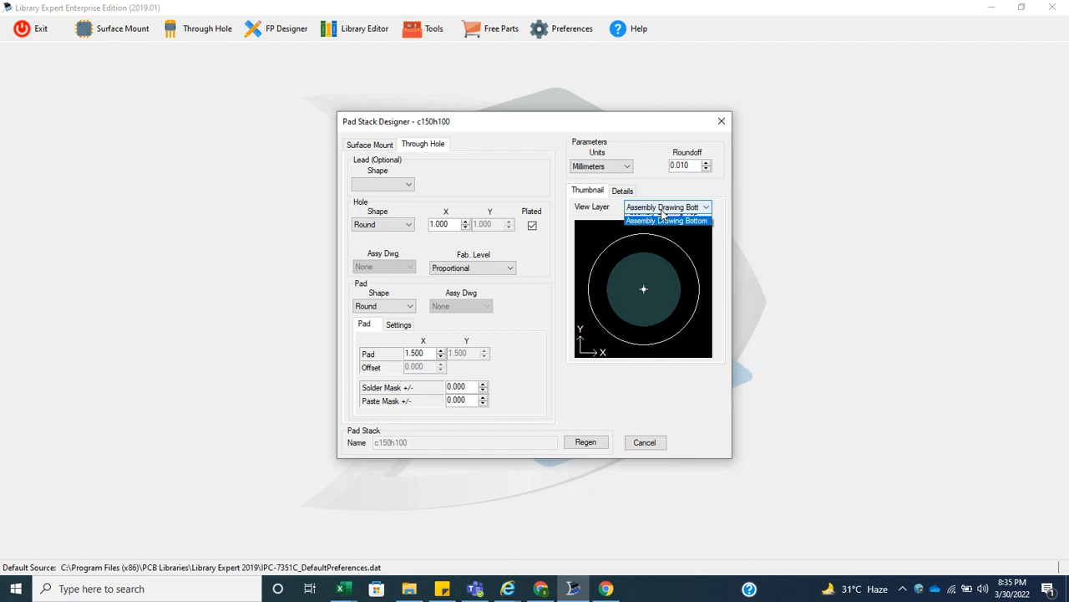
pyautogui.click(639, 237)
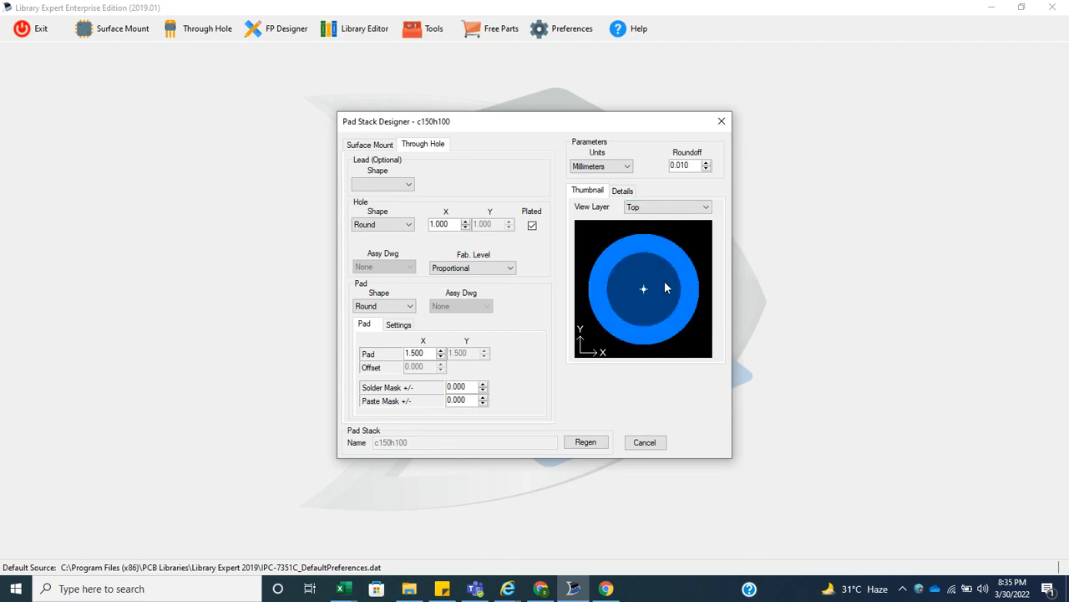
# Step: Switch the pad stack designer back to the surface-mount pad definition
pyautogui.click(373, 146)
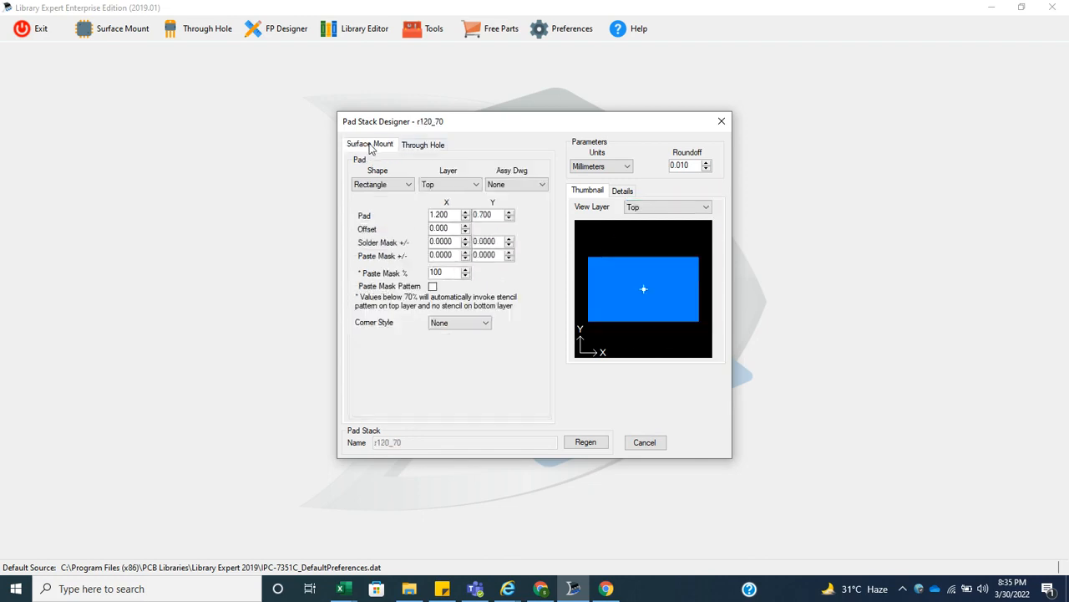
pyautogui.click(423, 145)
pyautogui.click(370, 145)
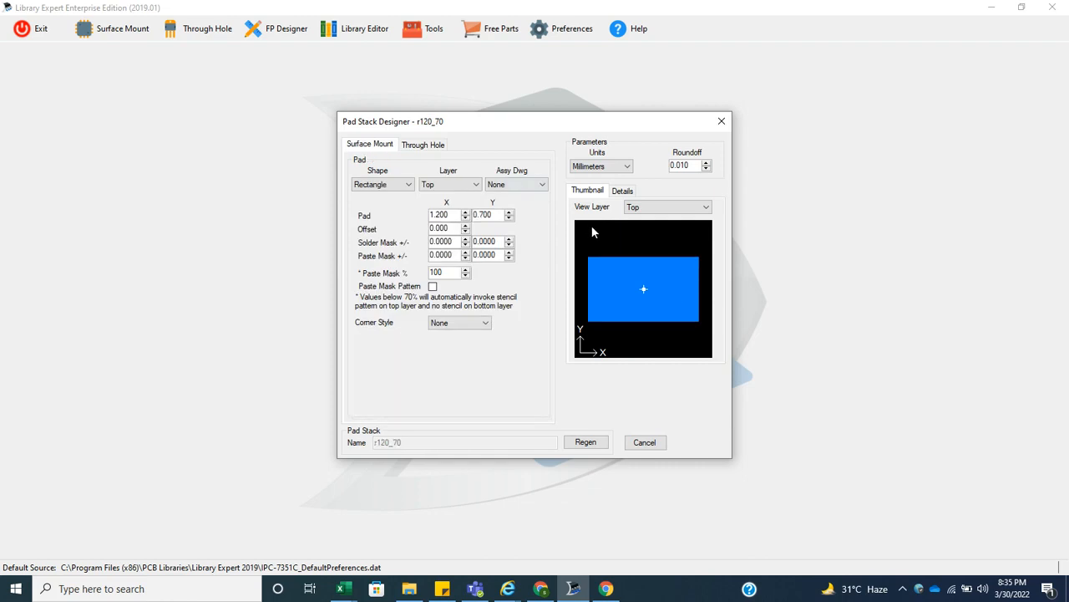